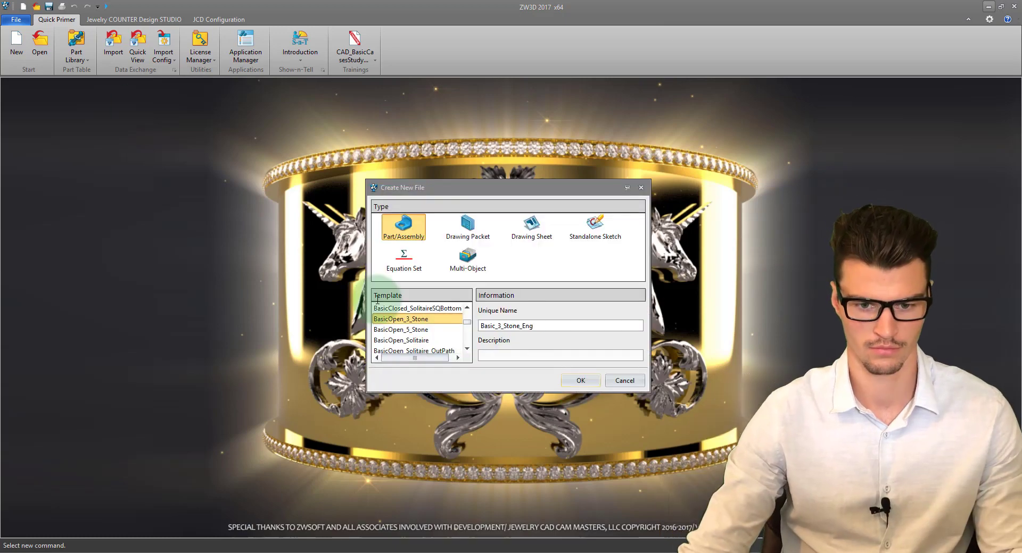
# Step: Finish the ring's prong settings, shank and cutouts, offsetting the rim face and cutting a circle around the ring
pyautogui.click(30, 176)
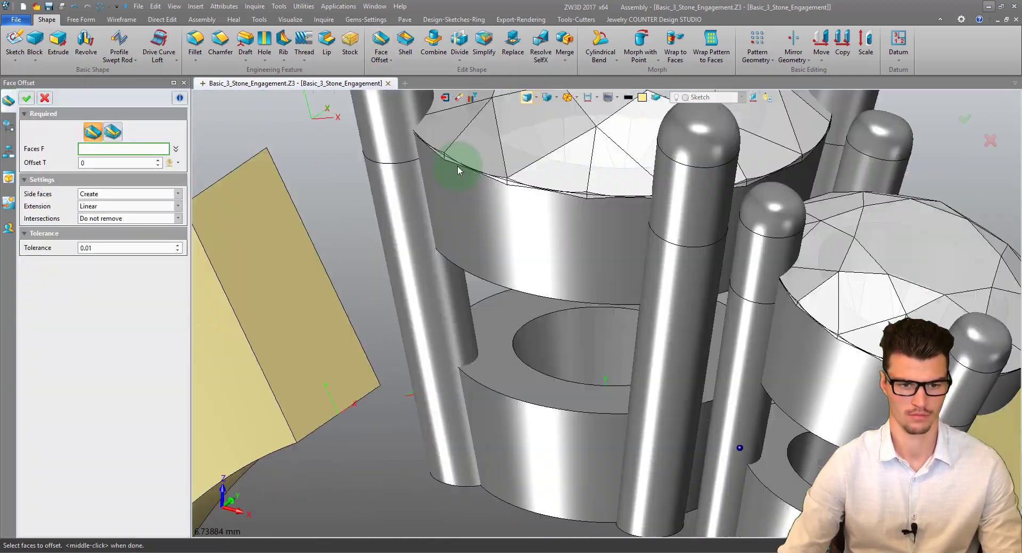
pyautogui.click(633, 294)
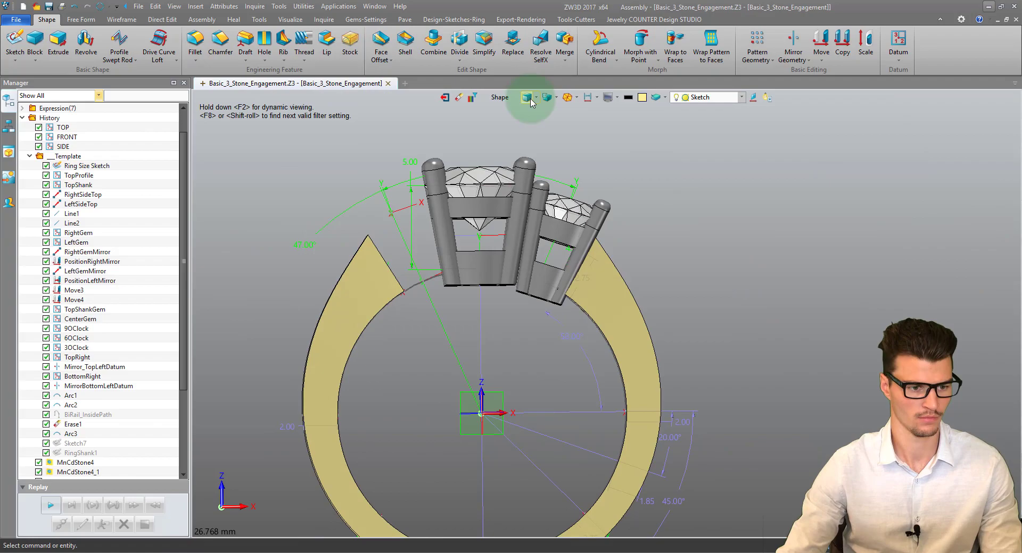
pyautogui.click(524, 97)
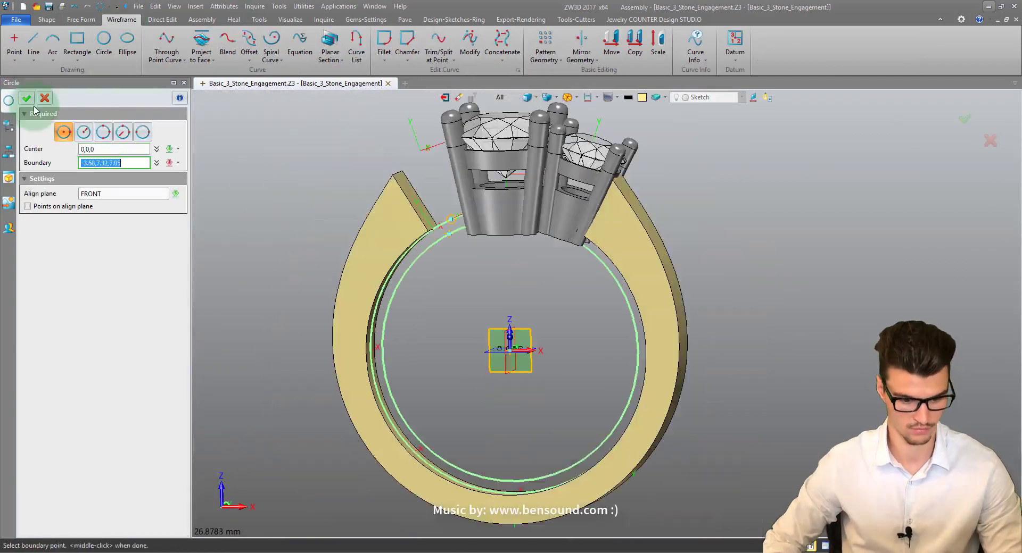
pyautogui.click(128, 289)
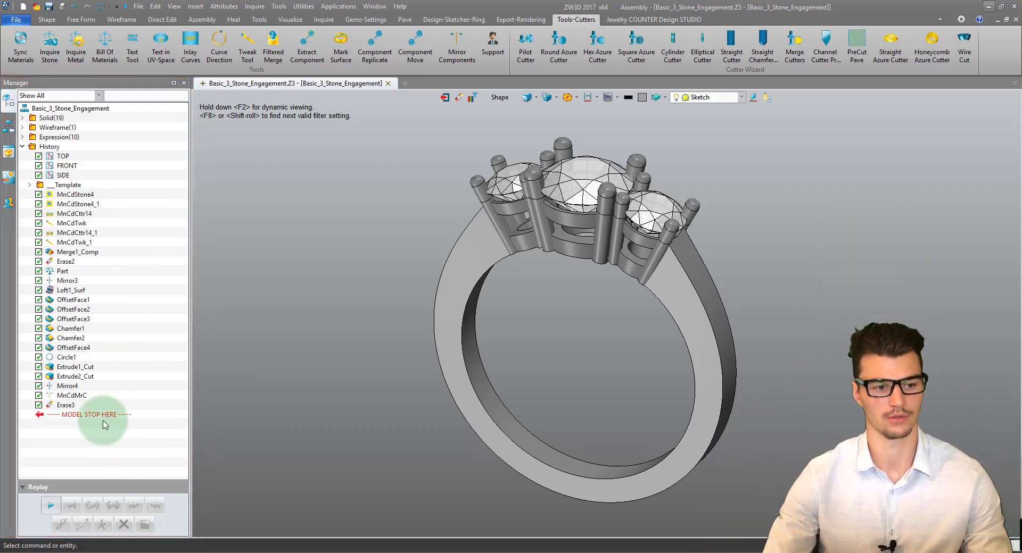
# Step: Roll the history back to just the stones and replay features one by one, adding the center setting and prongs
pyautogui.moveTo(106, 422); pyautogui.dragTo(110, 201)
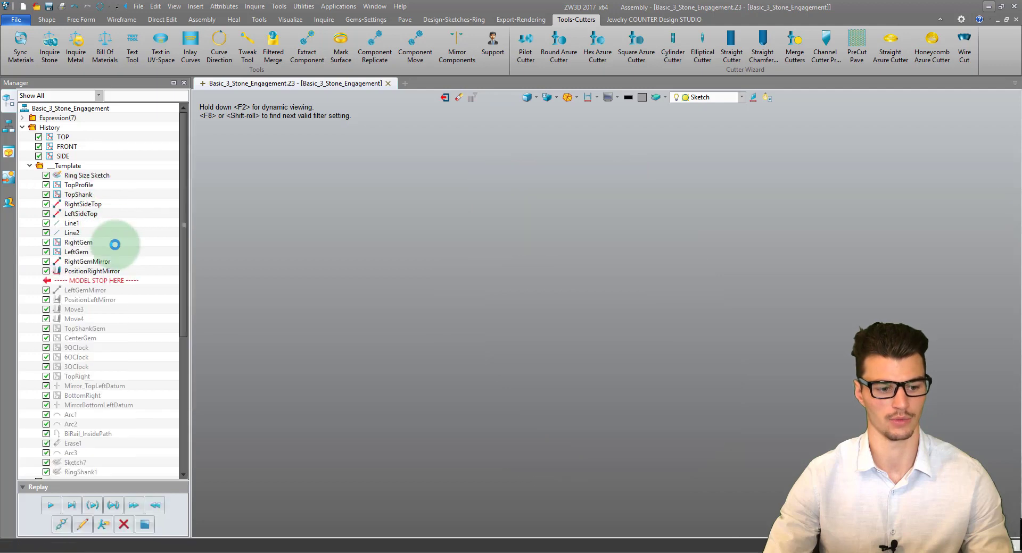
pyautogui.click(50, 506)
pyautogui.click(51, 507)
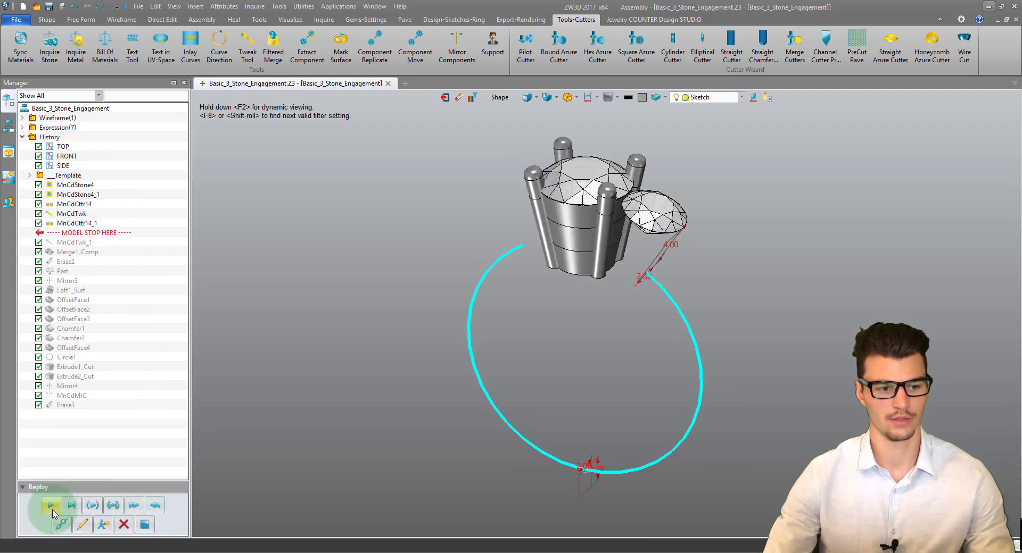
pyautogui.click(51, 506)
pyautogui.click(50, 506)
pyautogui.click(51, 506)
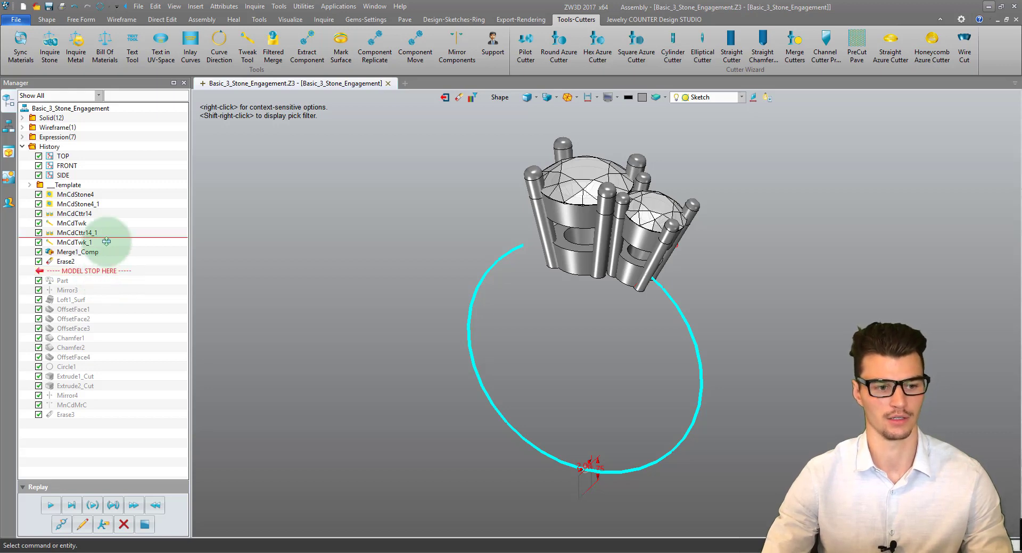
# Step: Roll back before the side stone's setting, then restore all features to the end and rotate the view
pyautogui.moveTo(107, 235); pyautogui.dragTo(107, 235)
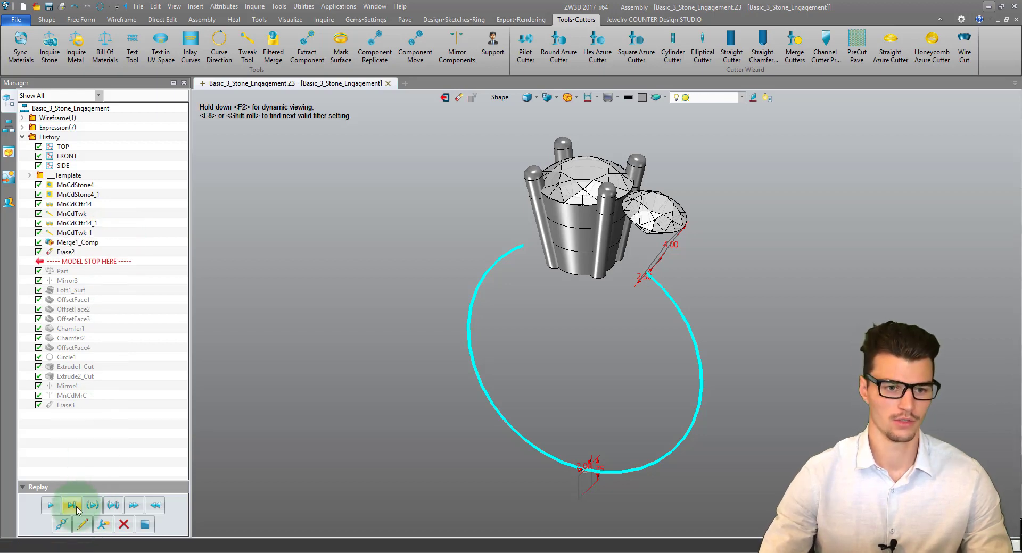
pyautogui.moveTo(96, 488); pyautogui.dragTo(114, 459)
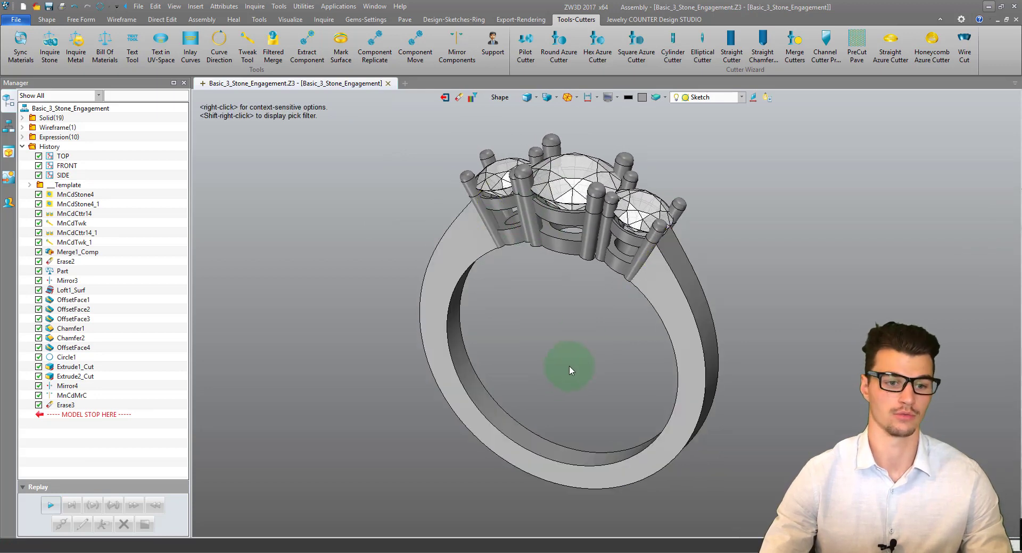
pyautogui.moveTo(529, 267)
pyautogui.mouseDown(button='middle')
pyautogui.moveTo(589, 276)
pyautogui.moveTo(662, 240)
pyautogui.moveTo(598, 483)
pyautogui.mouseUp(button='middle')
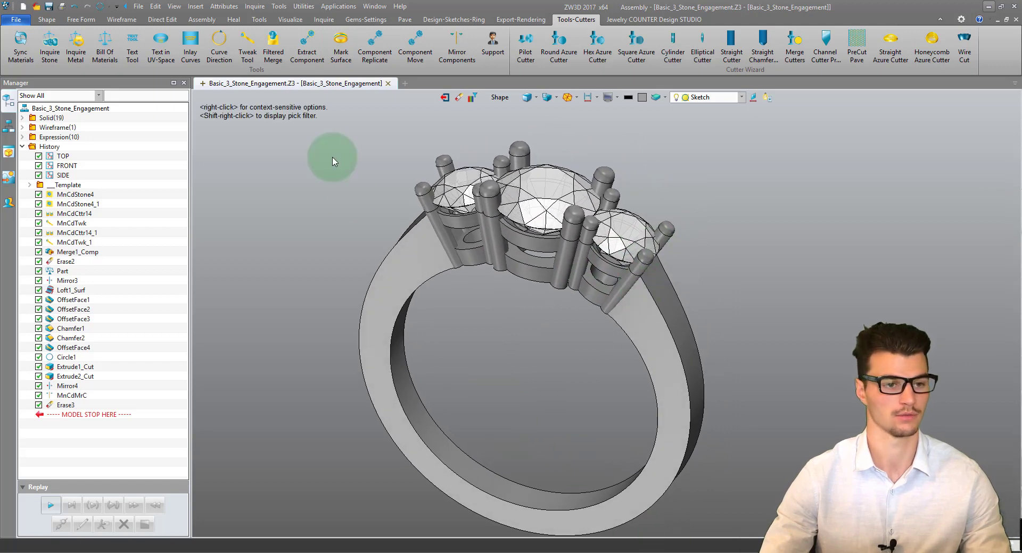
pyautogui.moveTo(334, 162); pyautogui.dragTo(269, 39, button='middle')
# Step: Change Center_Stone from 6.5 to 8 in Part Attributes' Driving Parameters, apply, and inspect the larger stone
pyautogui.click(225, 6)
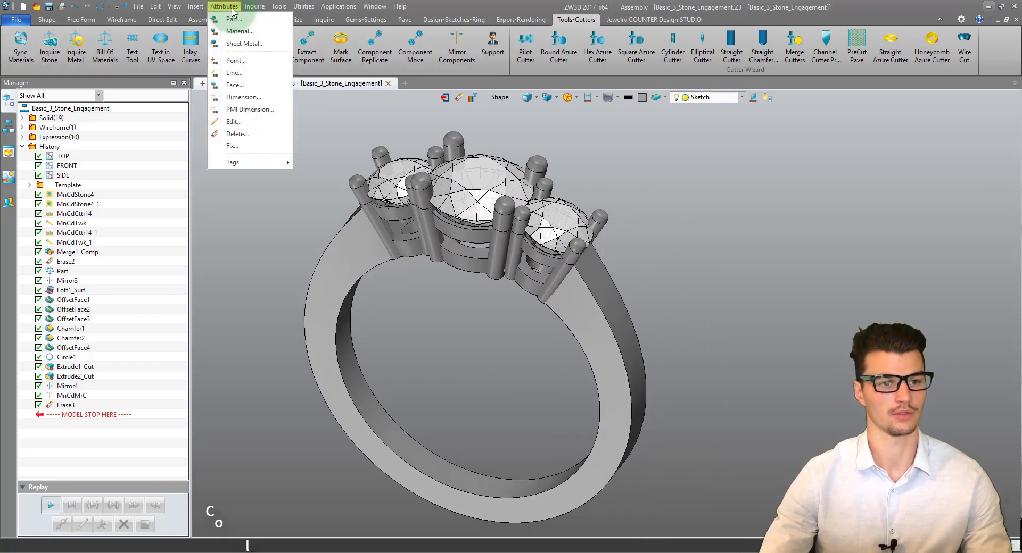
pyautogui.click(233, 19)
pyautogui.click(327, 117)
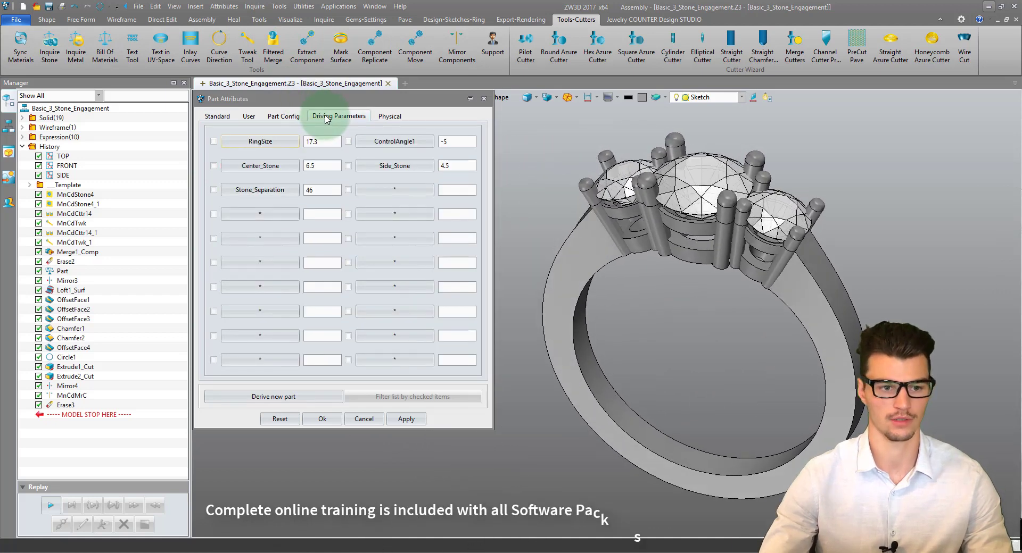
pyautogui.doubleClick(321, 166)
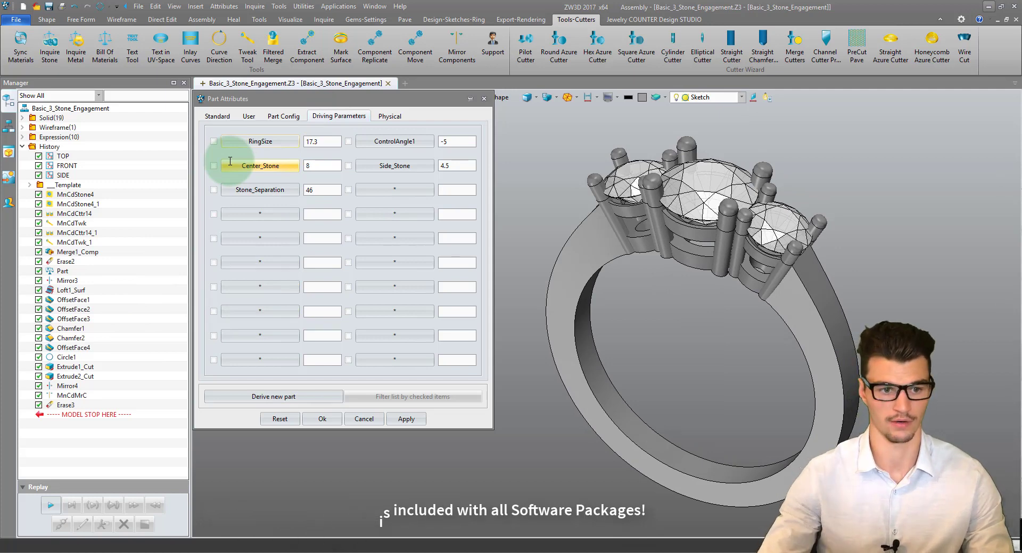
pyautogui.click(413, 422)
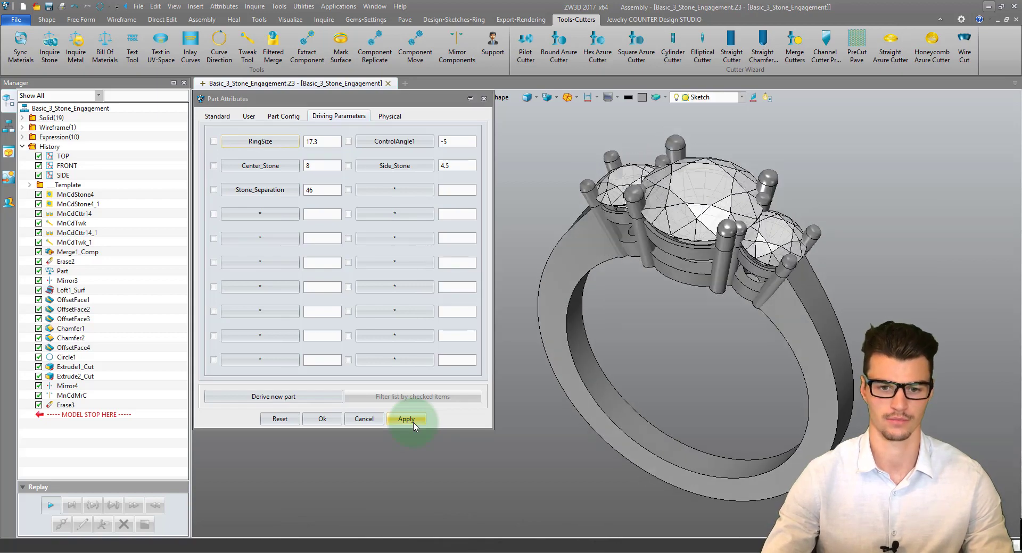
pyautogui.moveTo(500, 419); pyautogui.dragTo(744, 298, button='right')
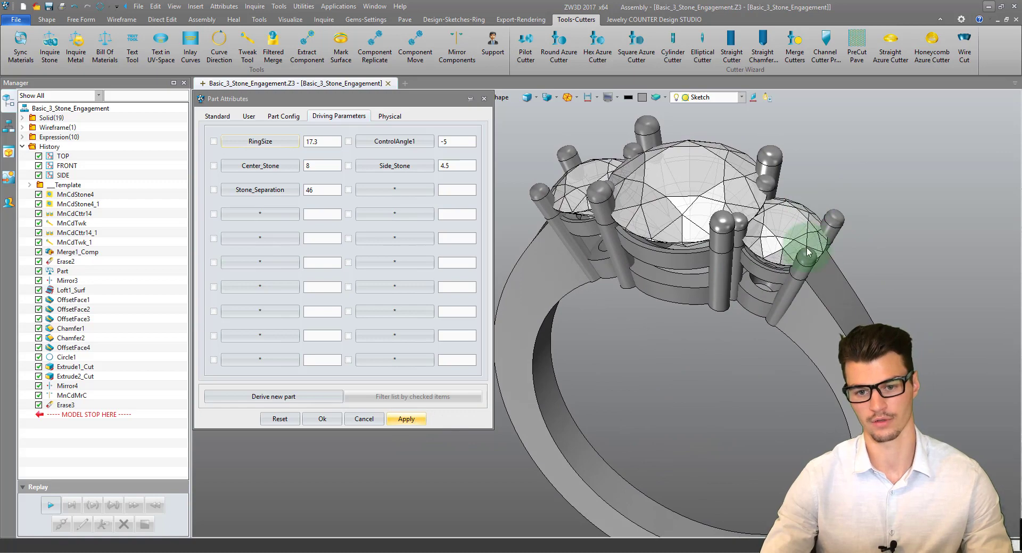
pyautogui.moveTo(716, 233); pyautogui.dragTo(455, 174, button='right')
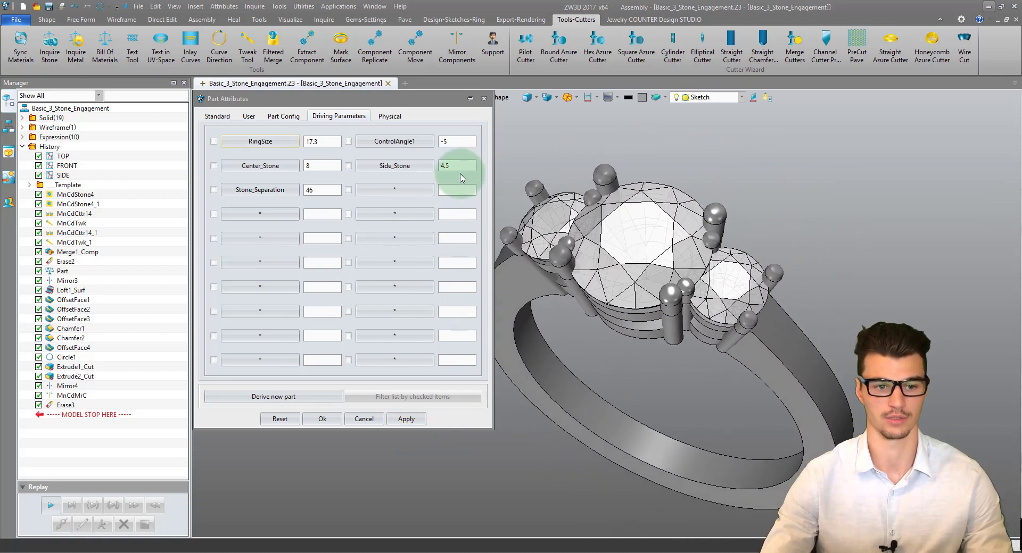
# Step: Edit the Stone_Separation driving parameter value and apply the change
pyautogui.click(319, 171)
pyautogui.press('Tab')
pyautogui.write('5')
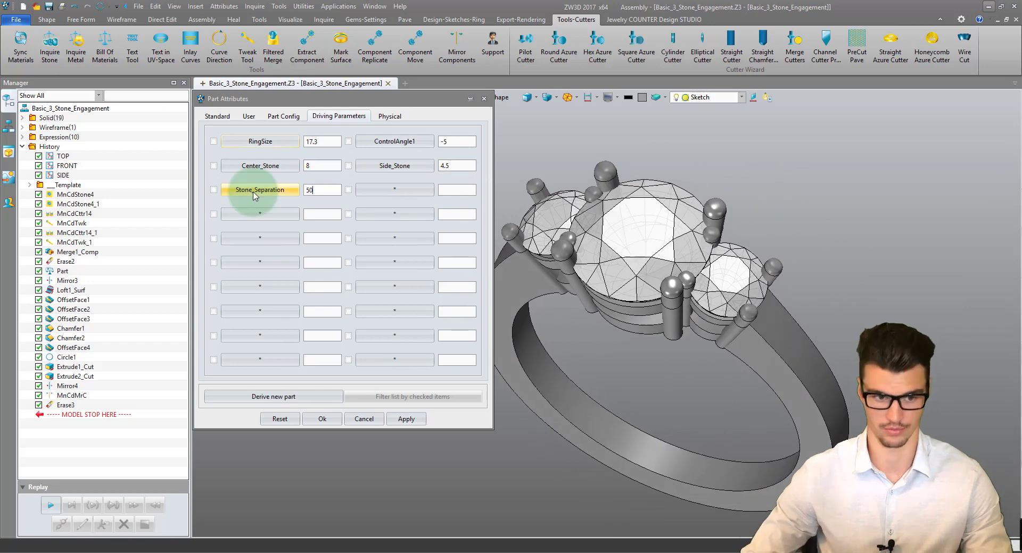
pyautogui.click(406, 419)
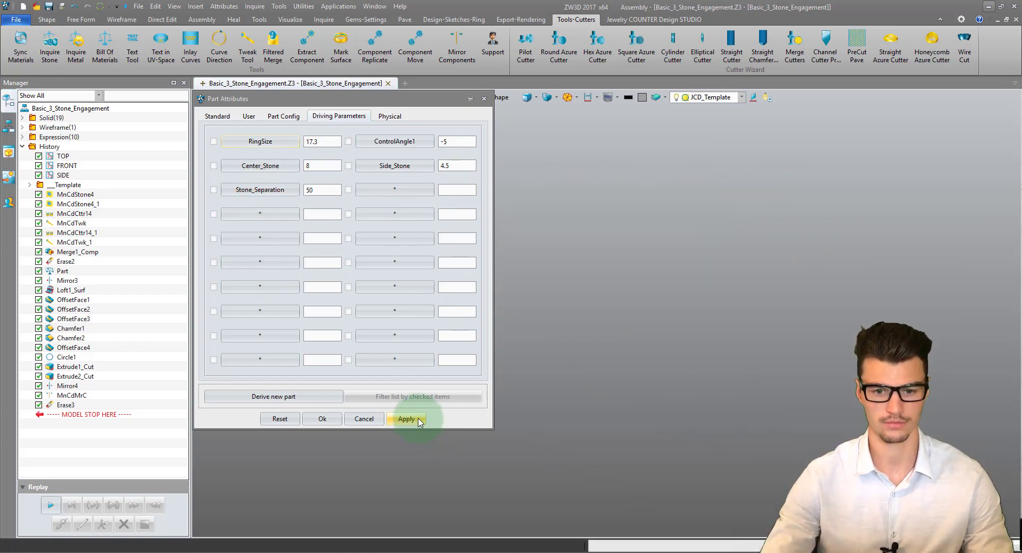
pyautogui.click(358, 113)
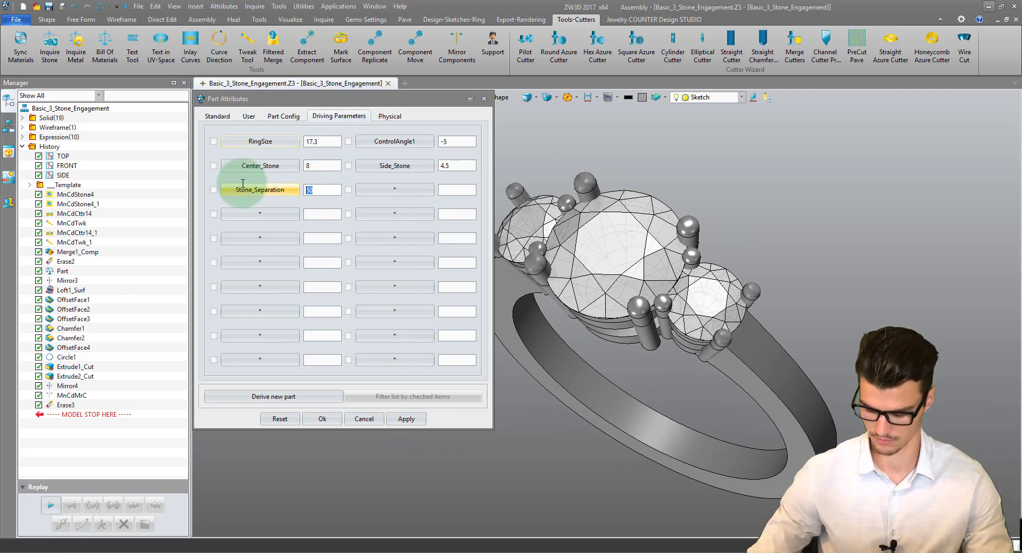
# Step: Set Side_Stone to 5.5 and Stone_Separation to 55, apply, and close Part Attributes with OK
pyautogui.click(373, 161)
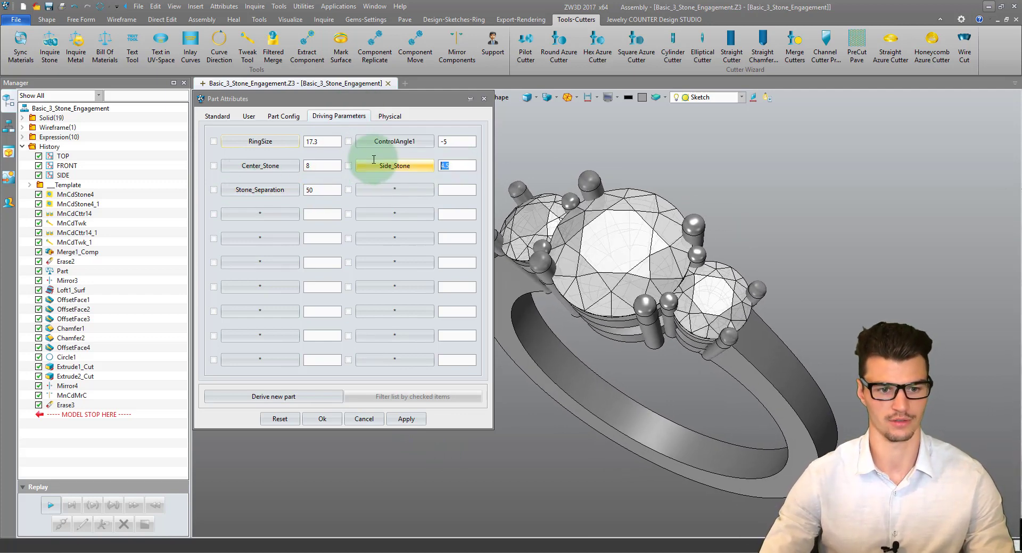
pyautogui.write('5.5')
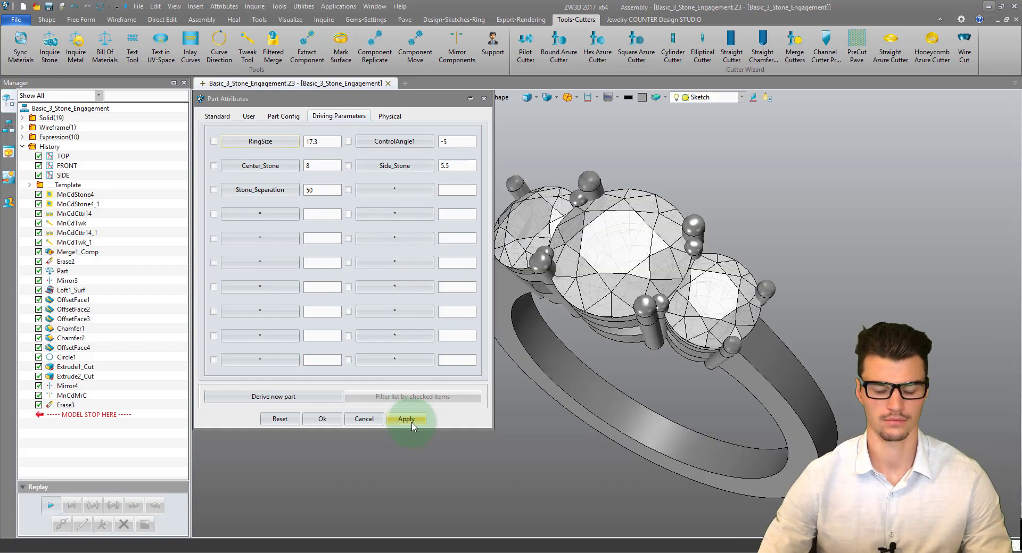
pyautogui.press('BackSpace')
pyautogui.write('5')
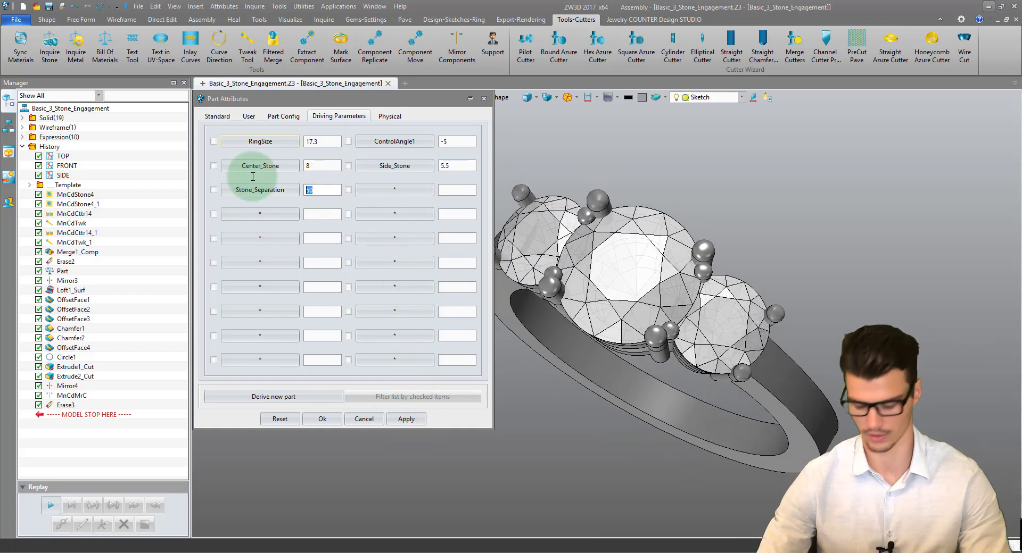
pyautogui.click(424, 426)
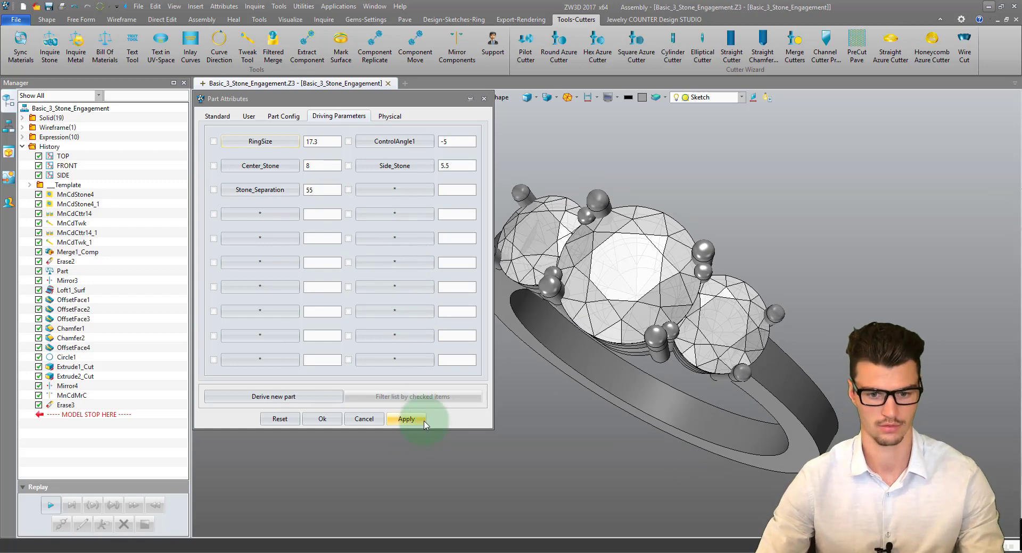
pyautogui.click(317, 427)
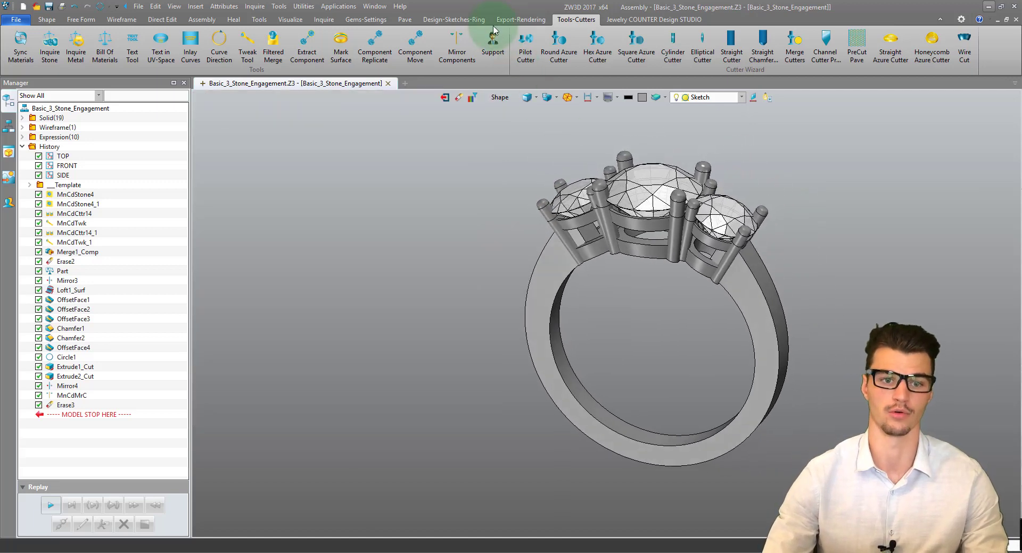
# Step: Pick US size 5 (15.7 mm) from the Ring Size chart and apply it to the ring
pyautogui.click(453, 19)
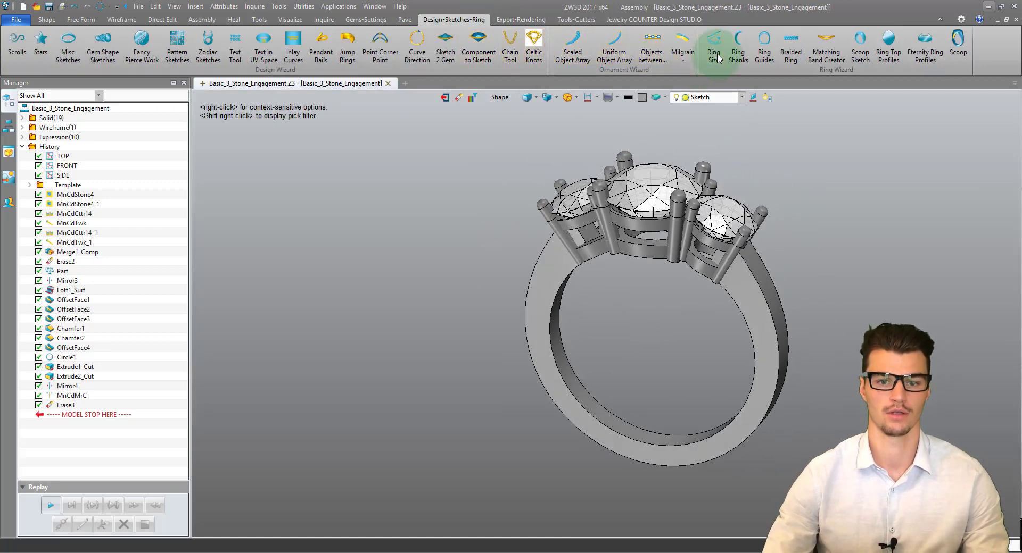
pyautogui.click(717, 56)
pyautogui.moveTo(535, 129); pyautogui.dragTo(292, 64)
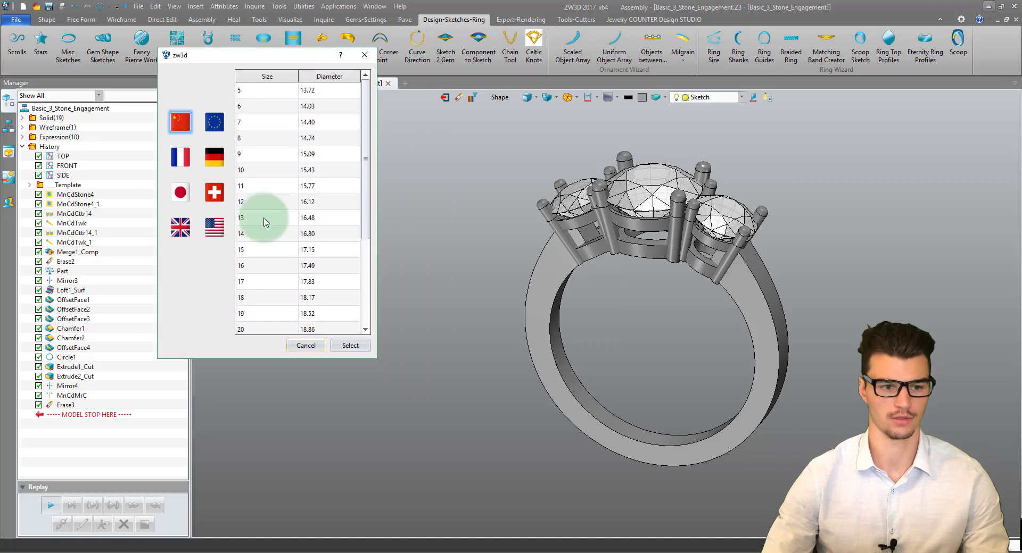
pyautogui.scroll(-5, 276, 244)
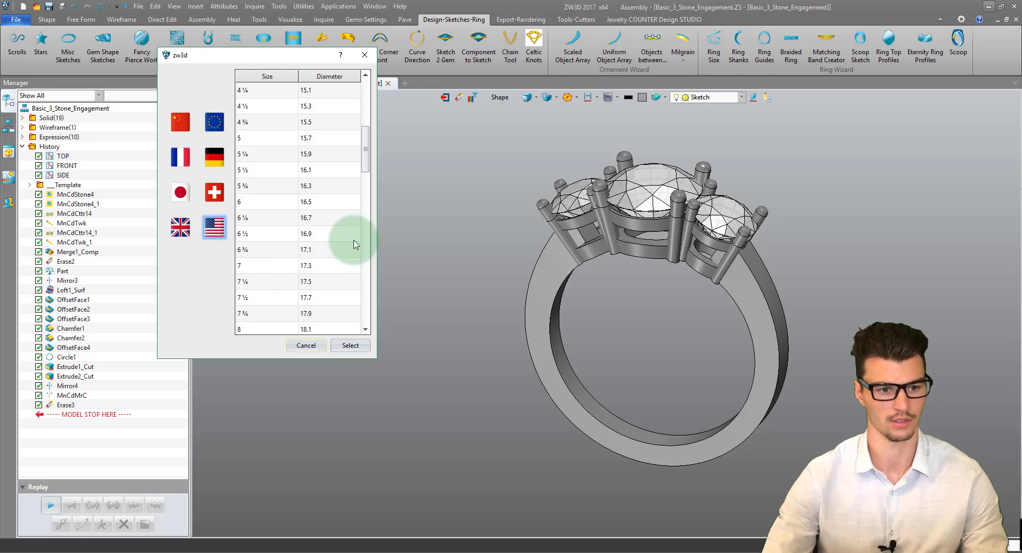
pyautogui.click(350, 346)
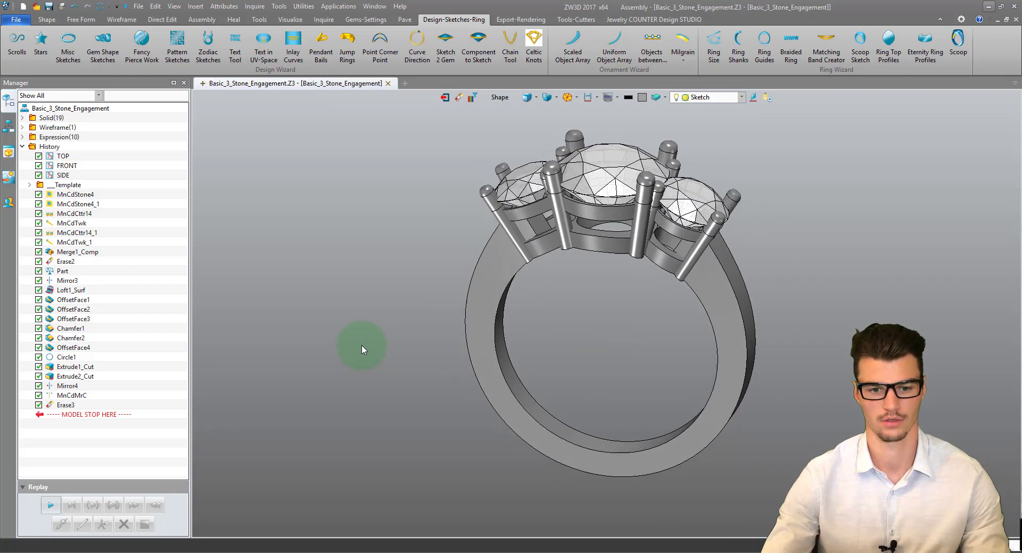
# Step: Set Center_Stone to 6.5 and Side_Stone to 4.5, apply, then apply Stone_Separation 50
pyautogui.click(224, 6)
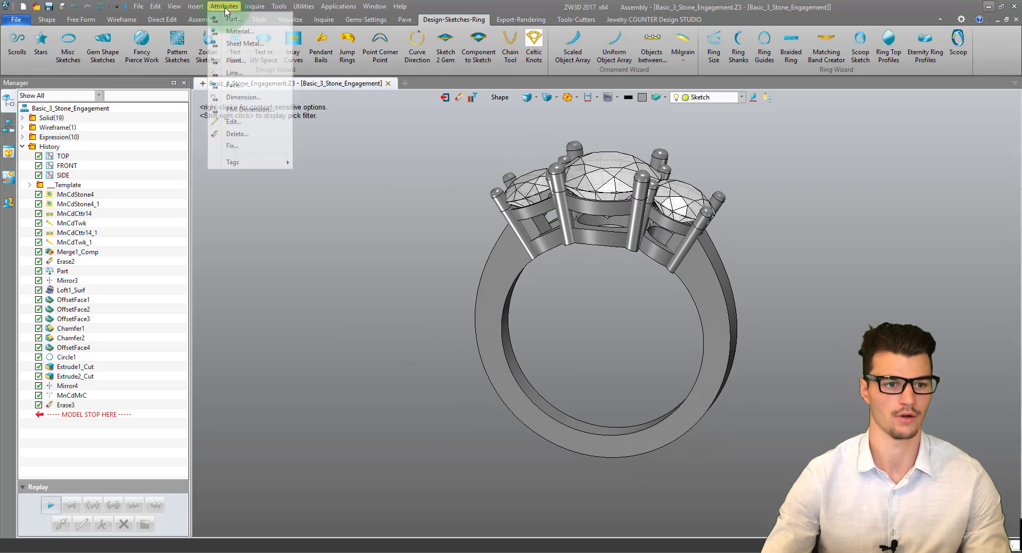
pyautogui.click(249, 16)
pyautogui.click(337, 117)
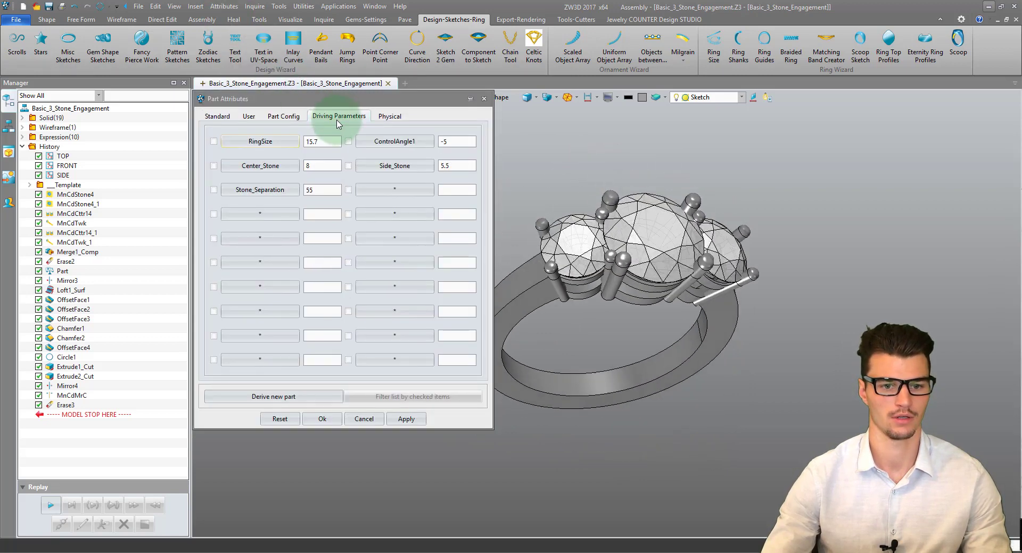
pyautogui.click(330, 169)
pyautogui.press('BackSpace')
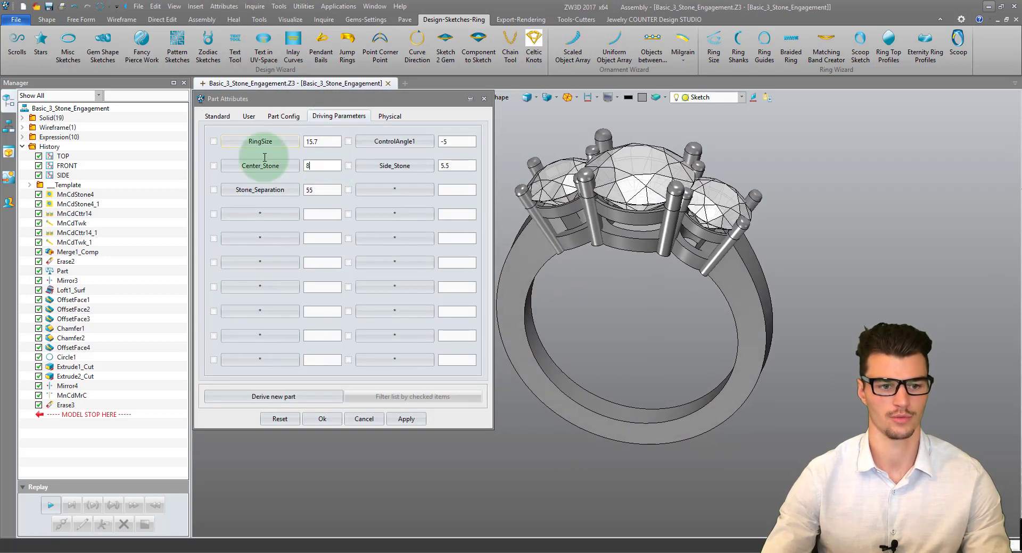
pyautogui.write('6.5')
pyautogui.doubleClick(455, 165)
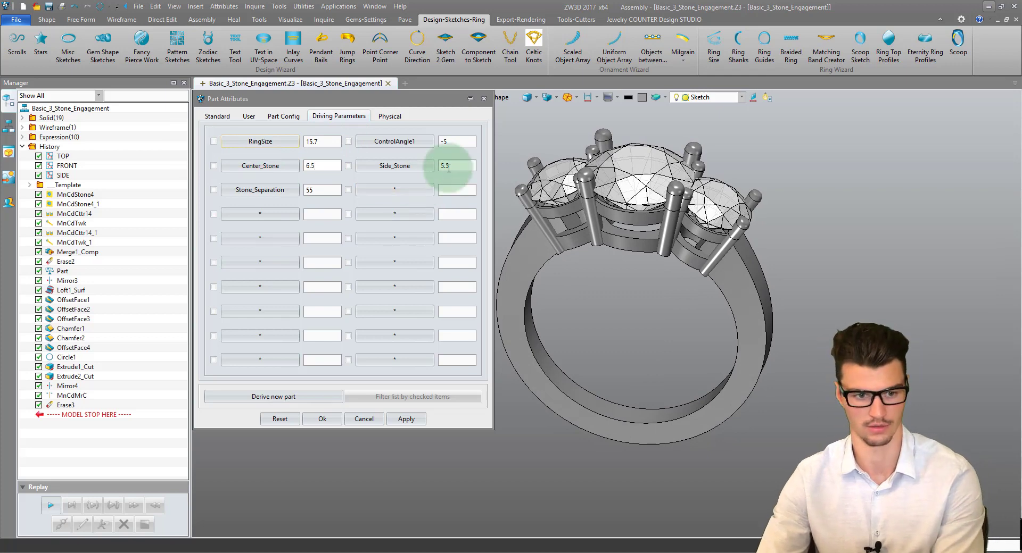
pyautogui.write('4.5')
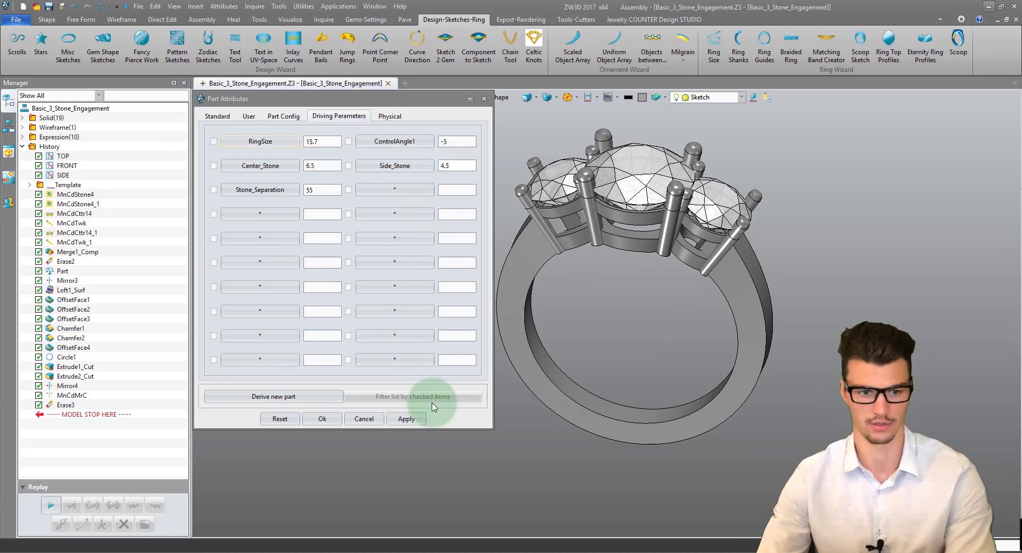
pyautogui.click(407, 420)
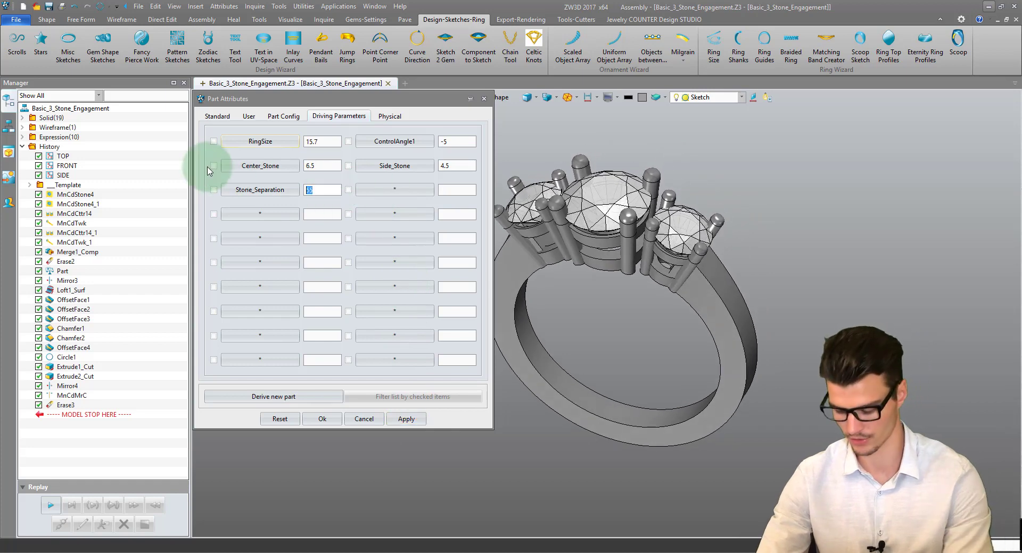
pyautogui.write('50')
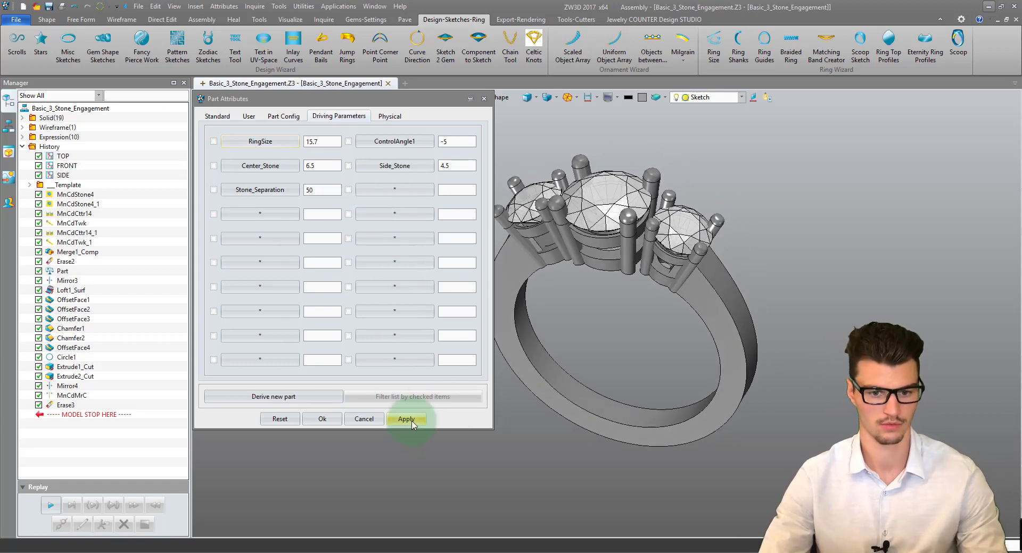
pyautogui.click(407, 420)
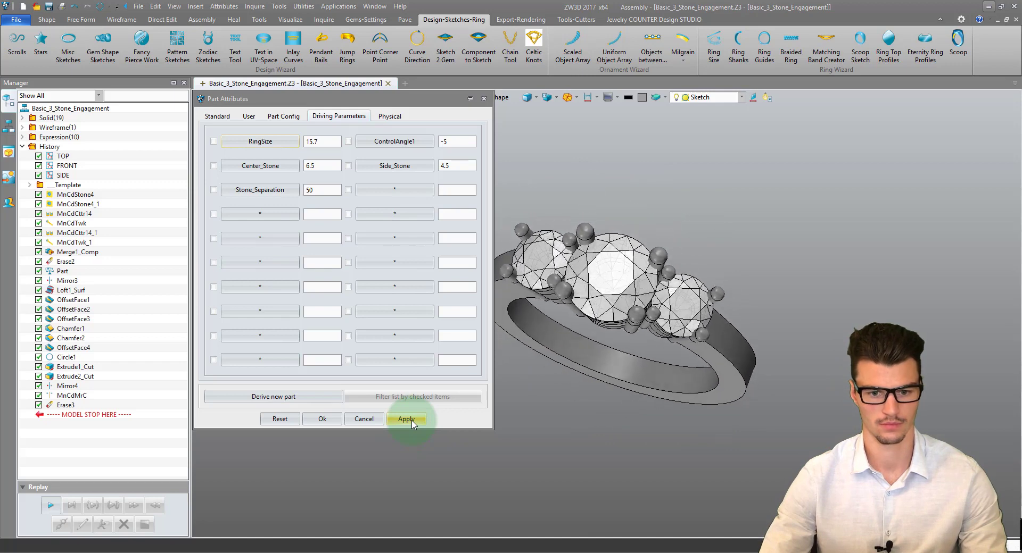